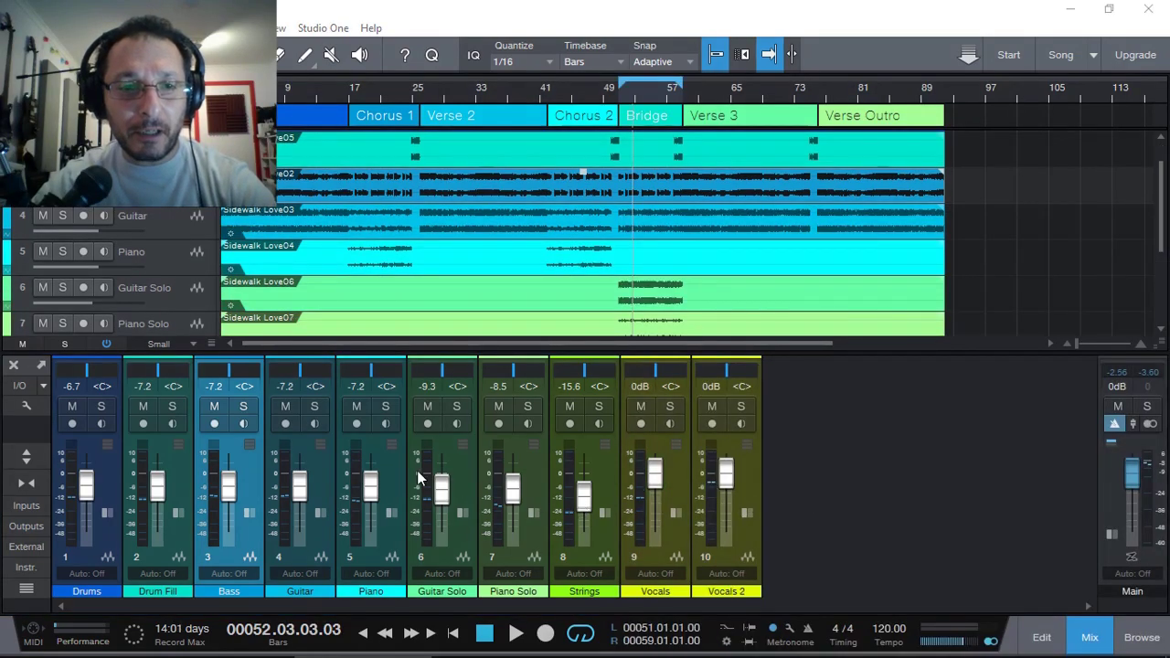
Solo the Guitar and Guitar Solo tracks and audition the section from bar 51
left_click(317, 408)
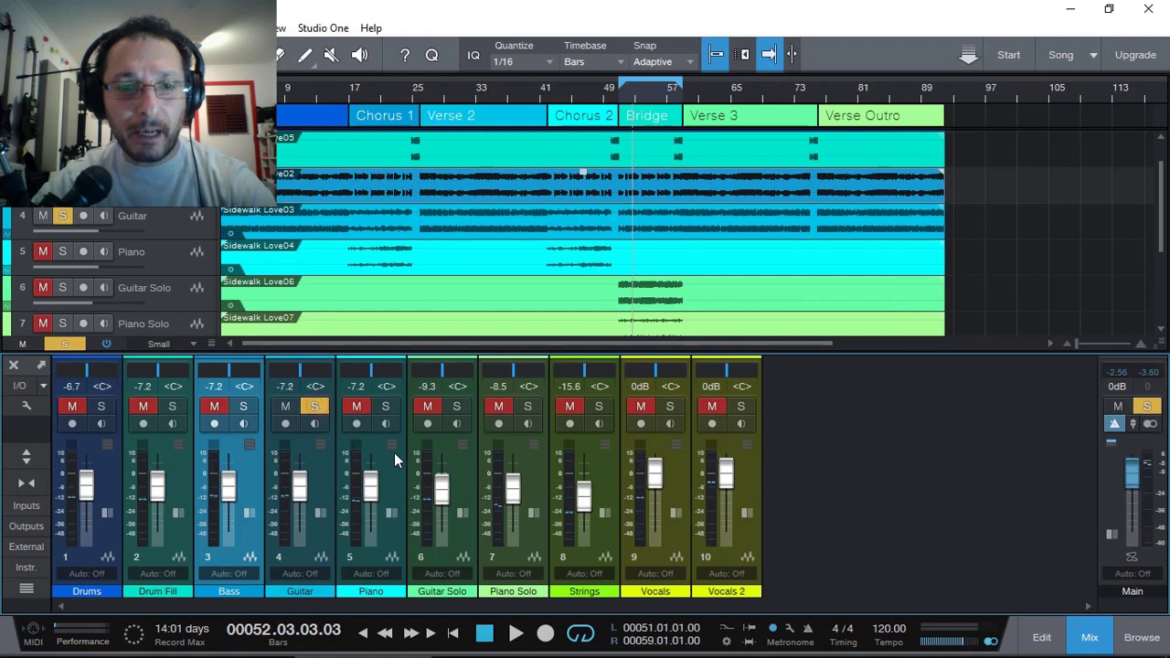
left_click(463, 404)
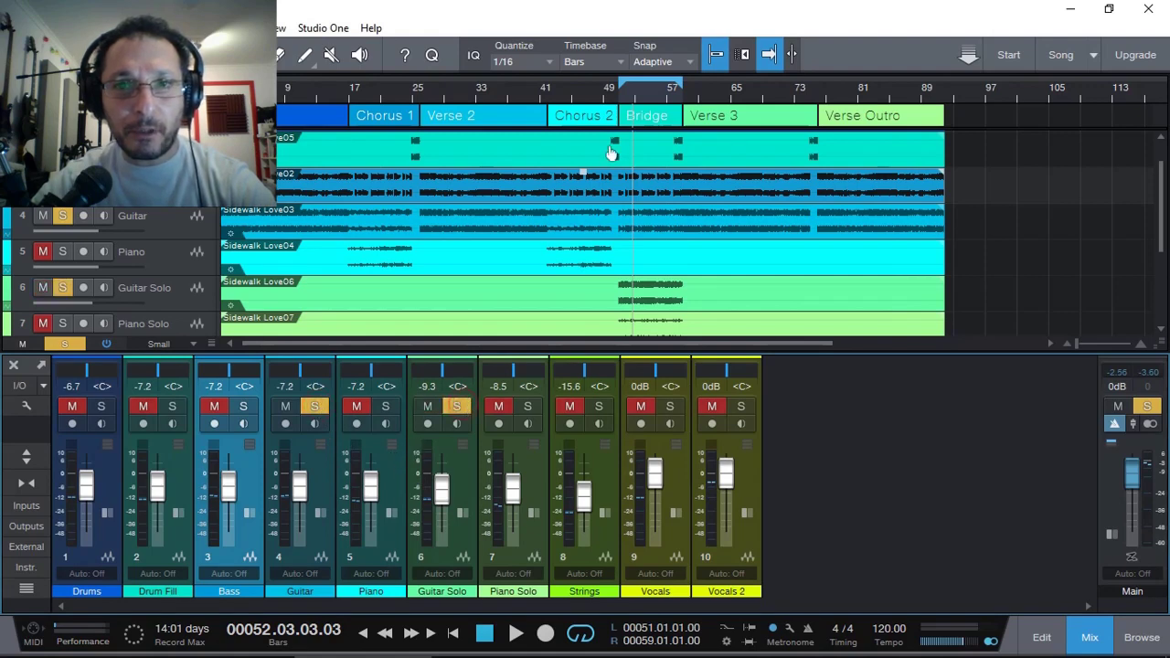
left_click(621, 103)
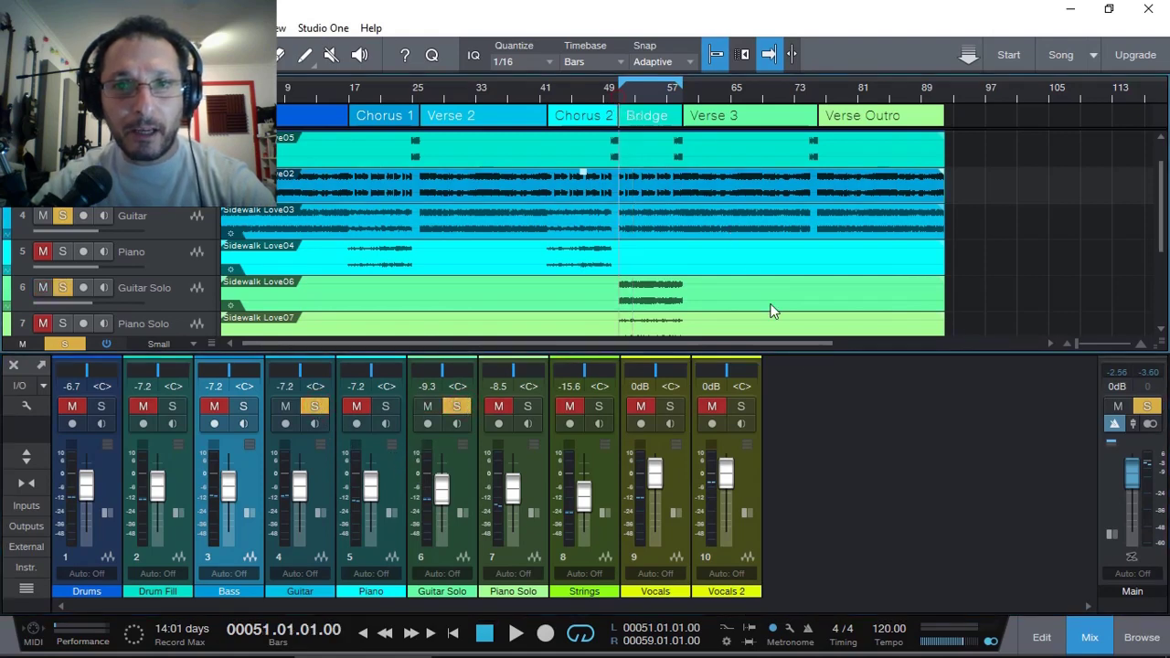
key("space")
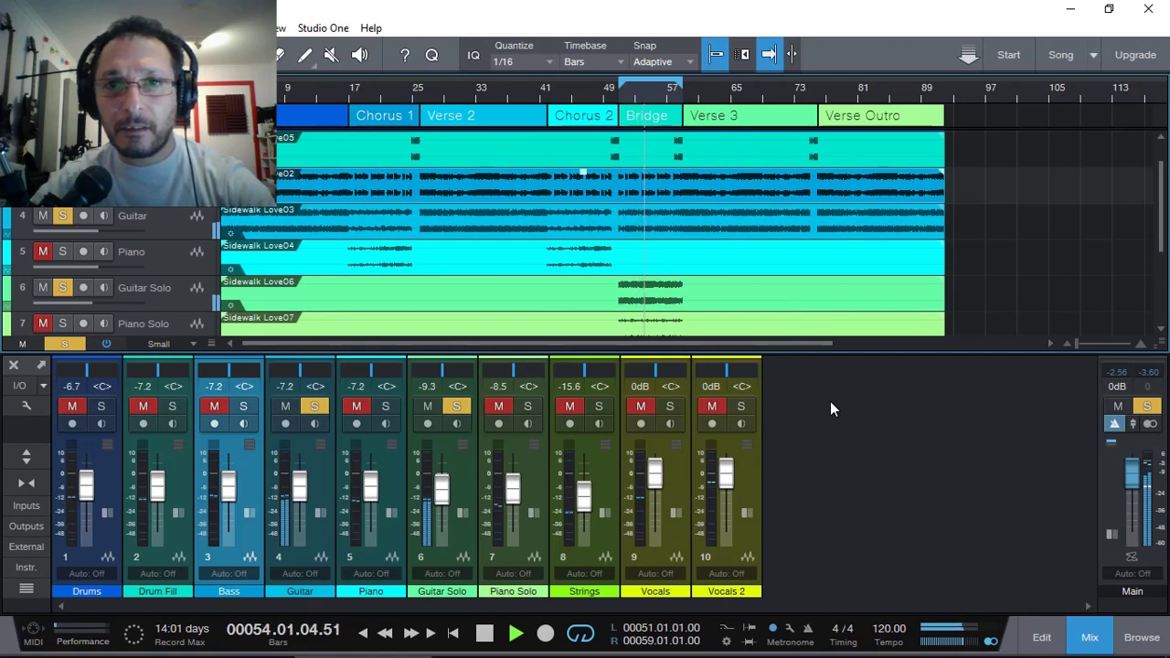
key("space")
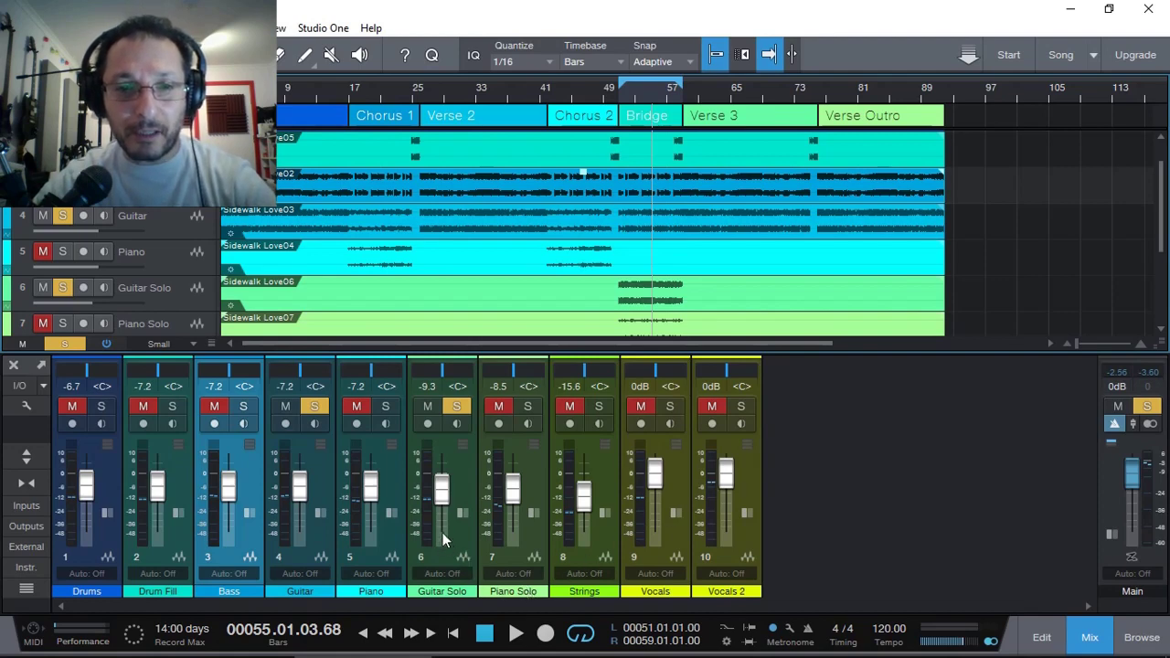
Add a Pro EQ insert to the Guitar channel
left_click(321, 514)
left_click(417, 367)
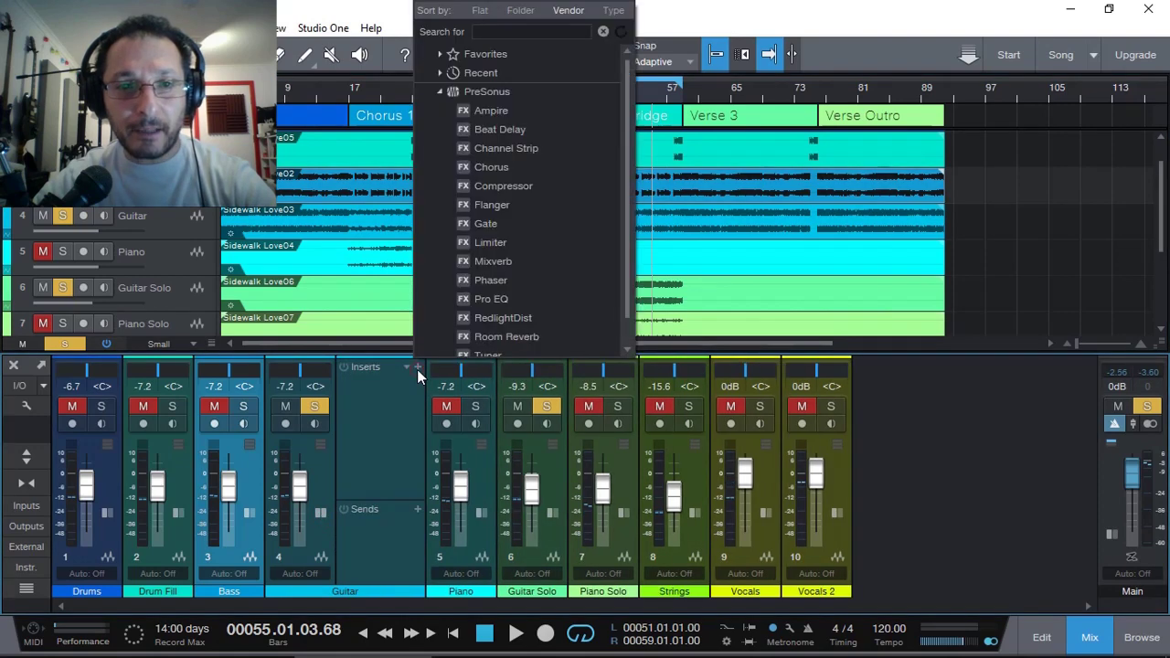
left_click(522, 301)
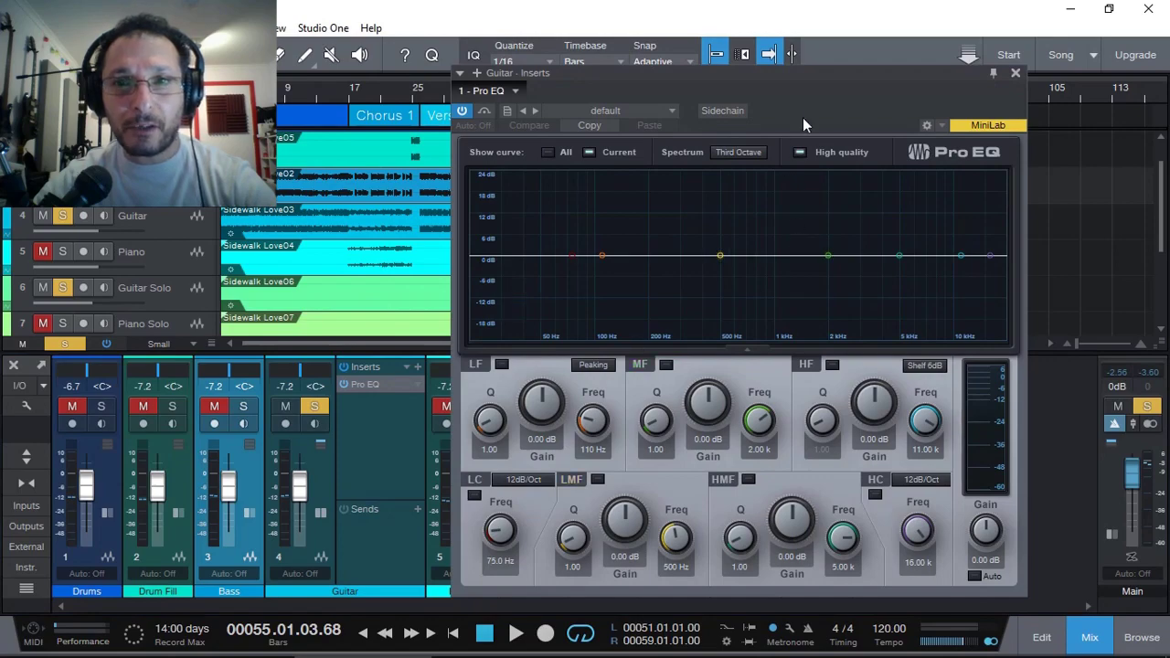
left_click_drag(804, 74, 837, 60)
Enable a 150 Hz low cut and carve a −10.12 dB mid notch at 1.54 kHz
key("space")
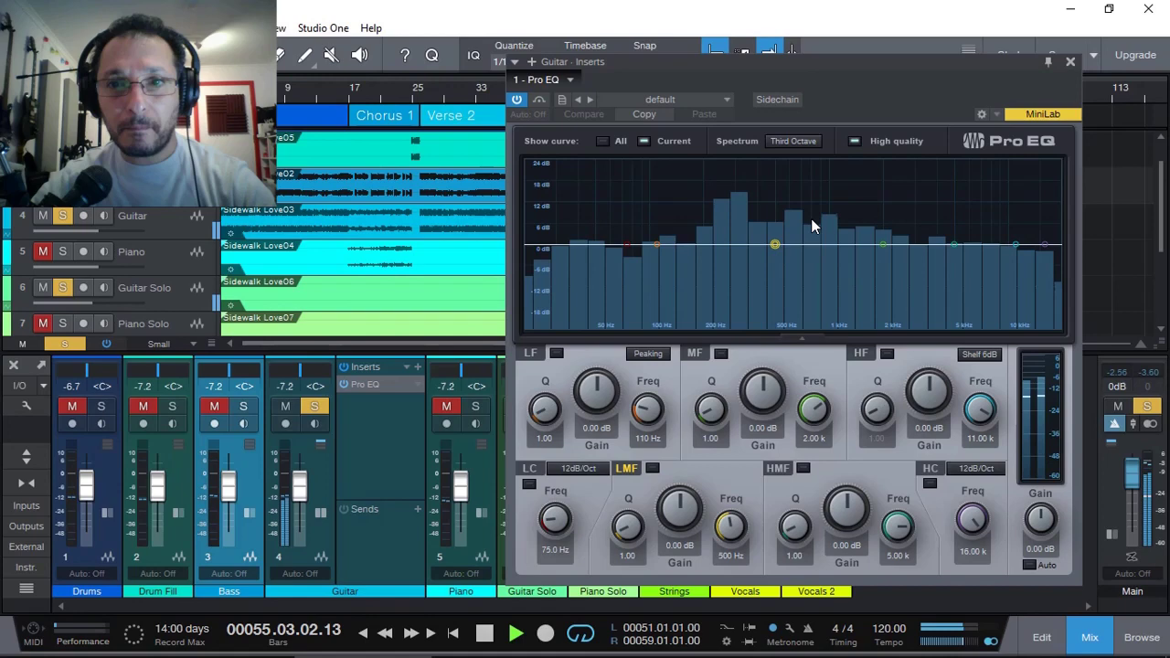
left_click(529, 484)
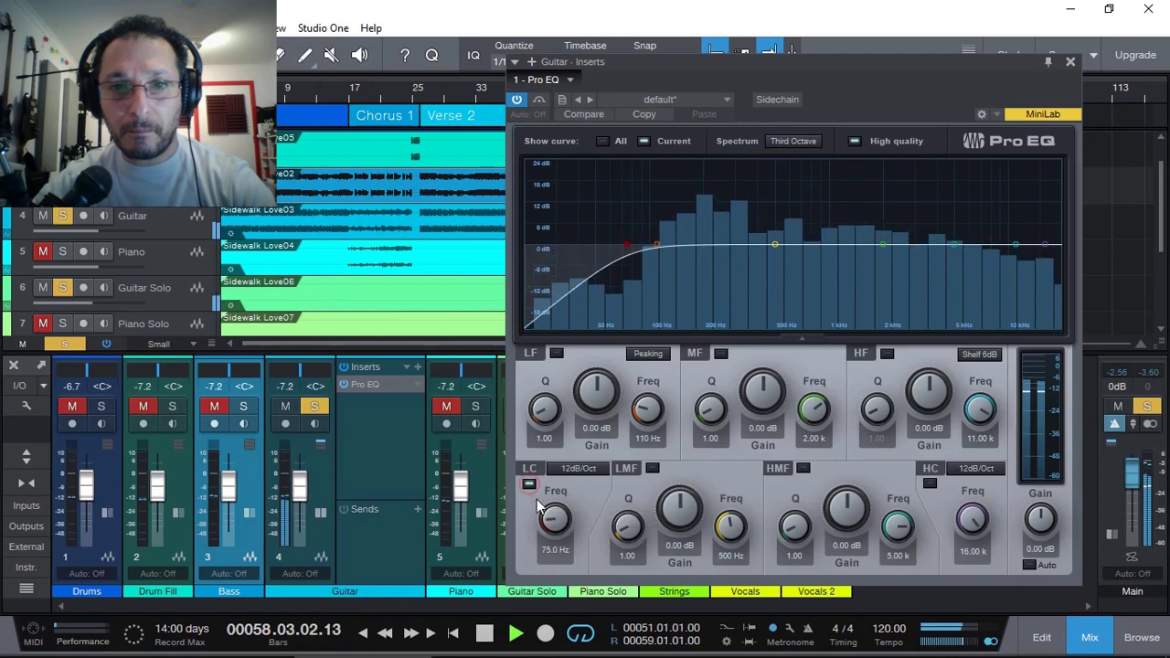
left_click_drag(551, 523, 553, 489)
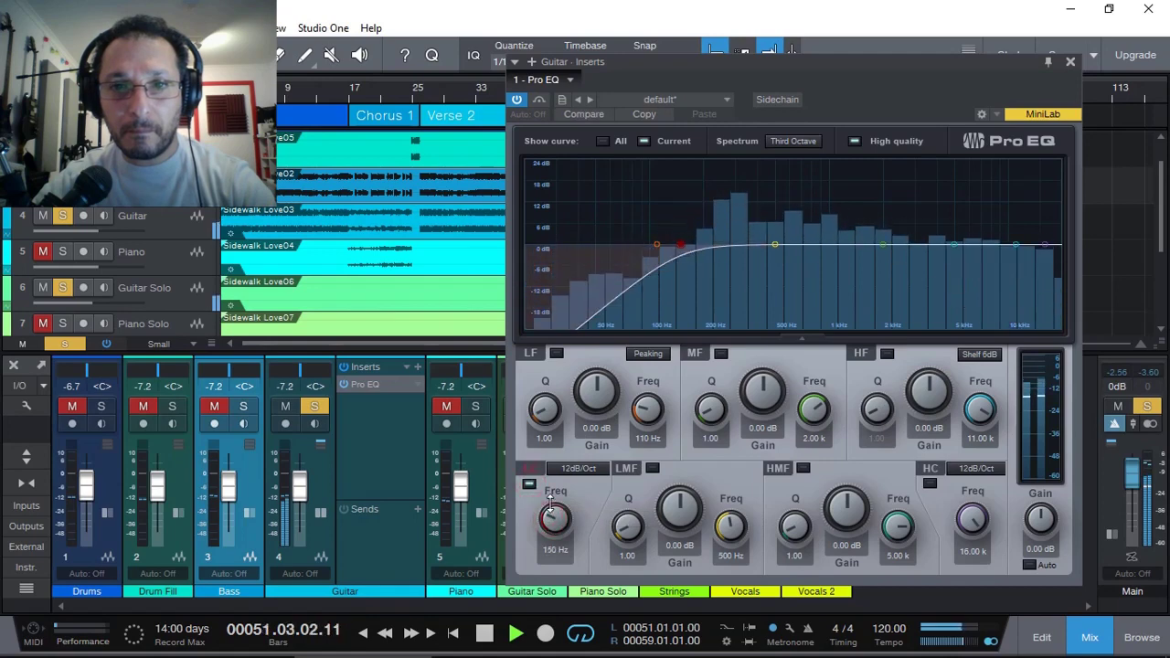
left_click_drag(775, 244, 864, 285)
A/B the EQ with bypass, then refine the notch to −10.35 dB at 1.74 kHz
left_click(541, 99)
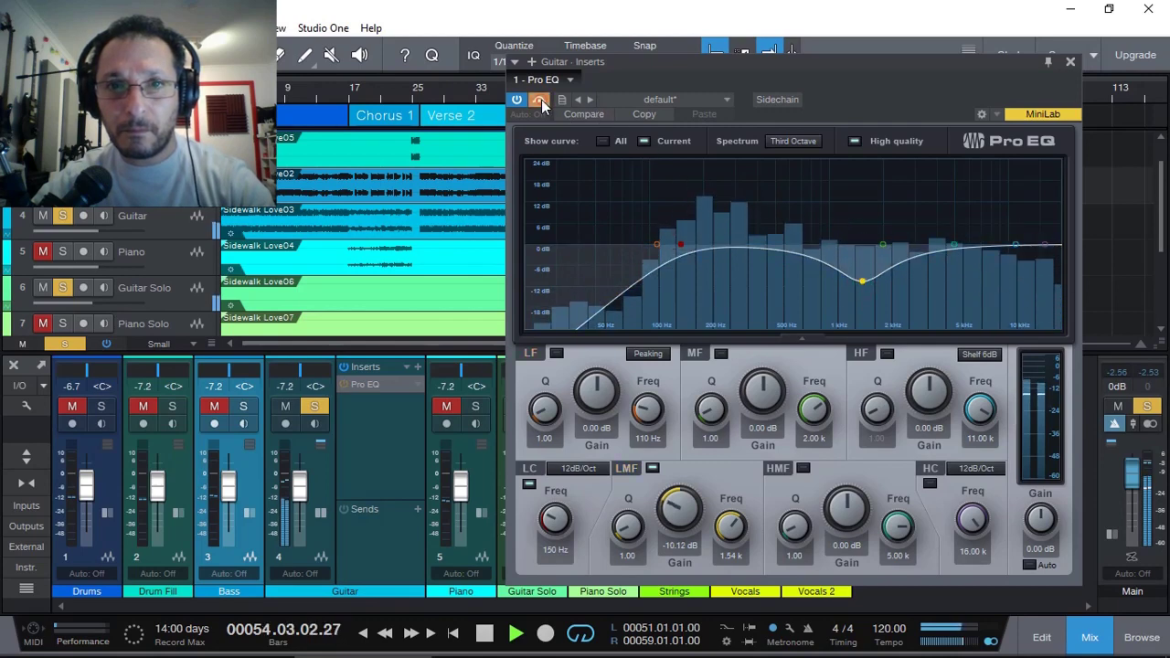
left_click(540, 99)
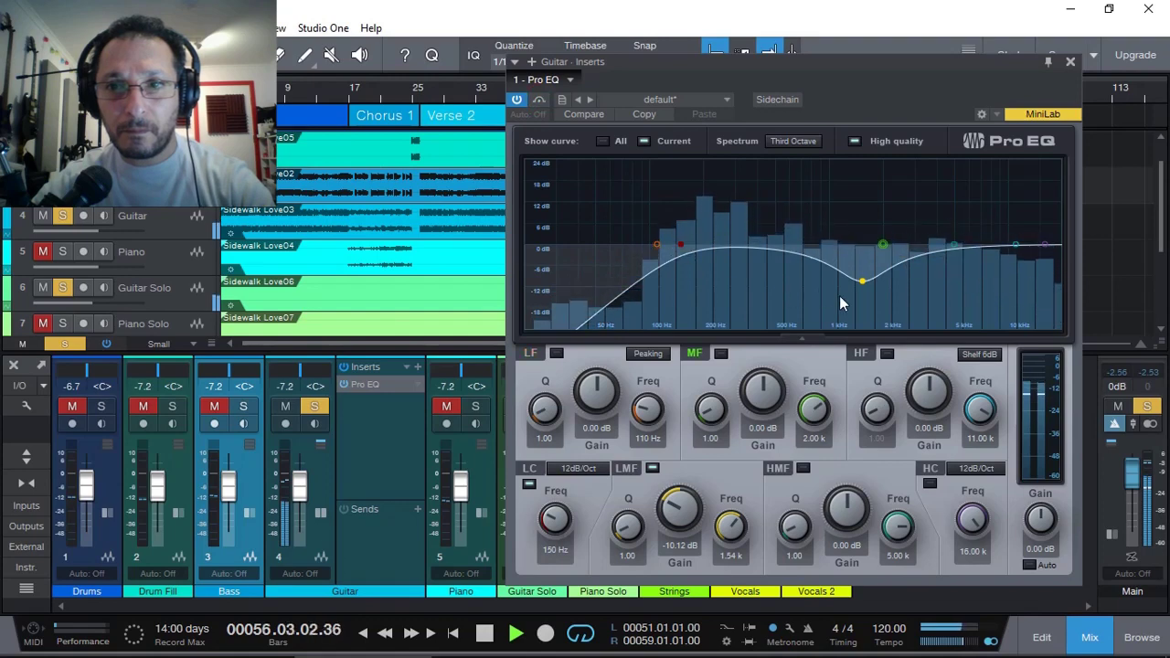
left_click_drag(863, 285, 855, 286)
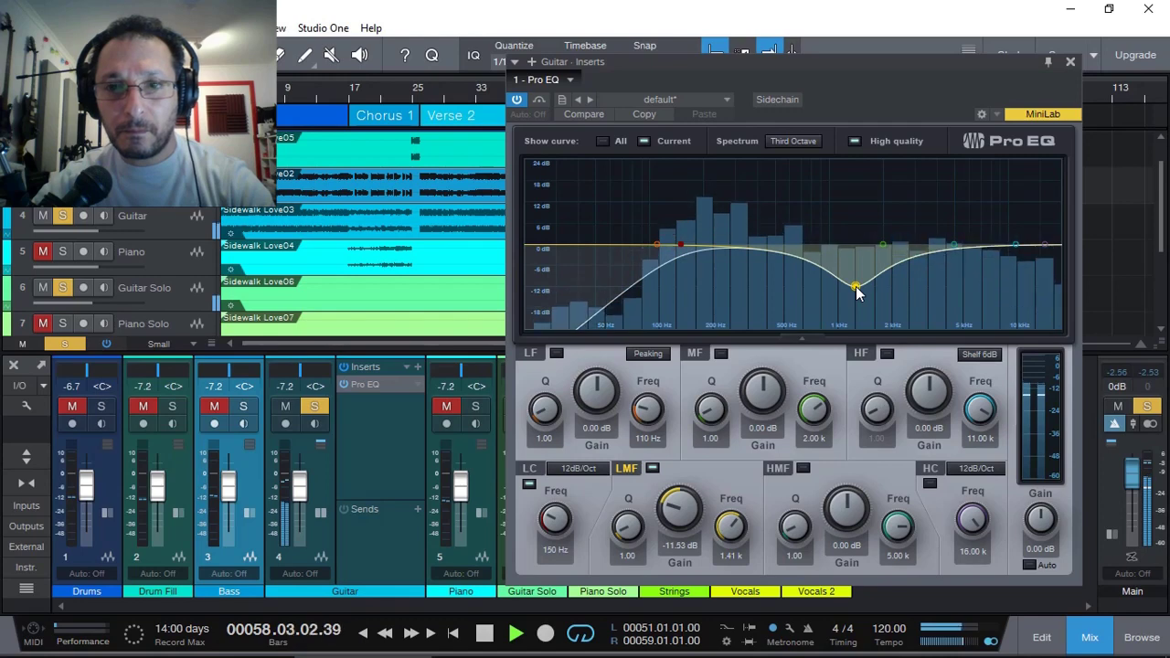
key("space")
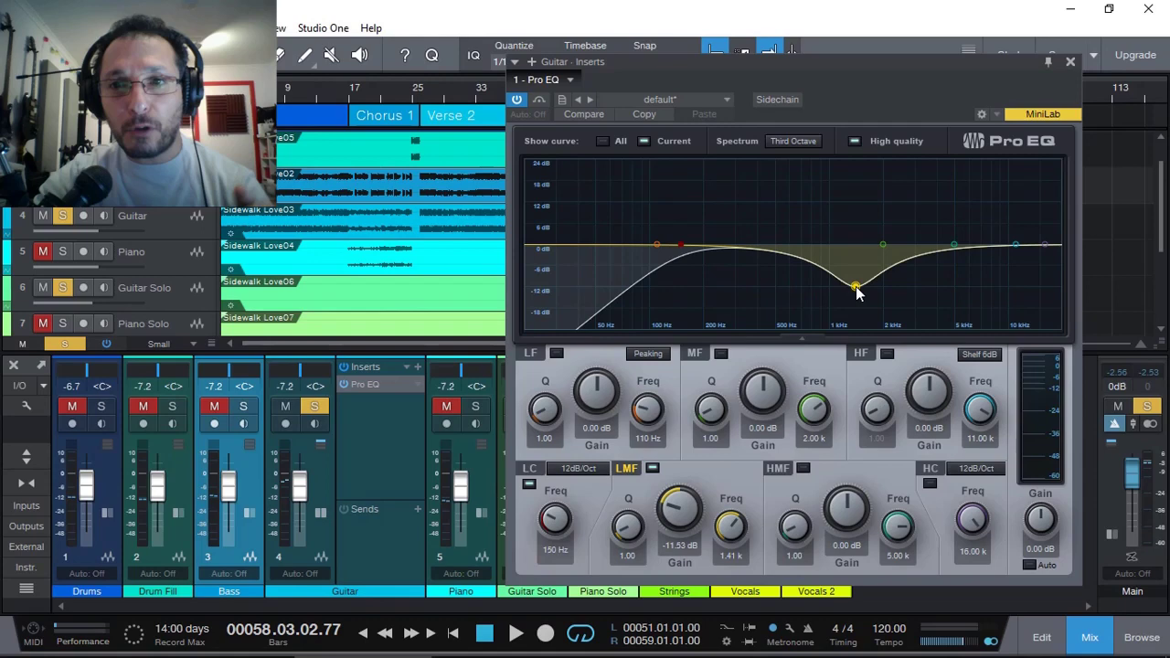
mouse_move(857, 291)
left_mouse_down()
mouse_move(857, 265)
mouse_move(862, 290)
left_mouse_up()
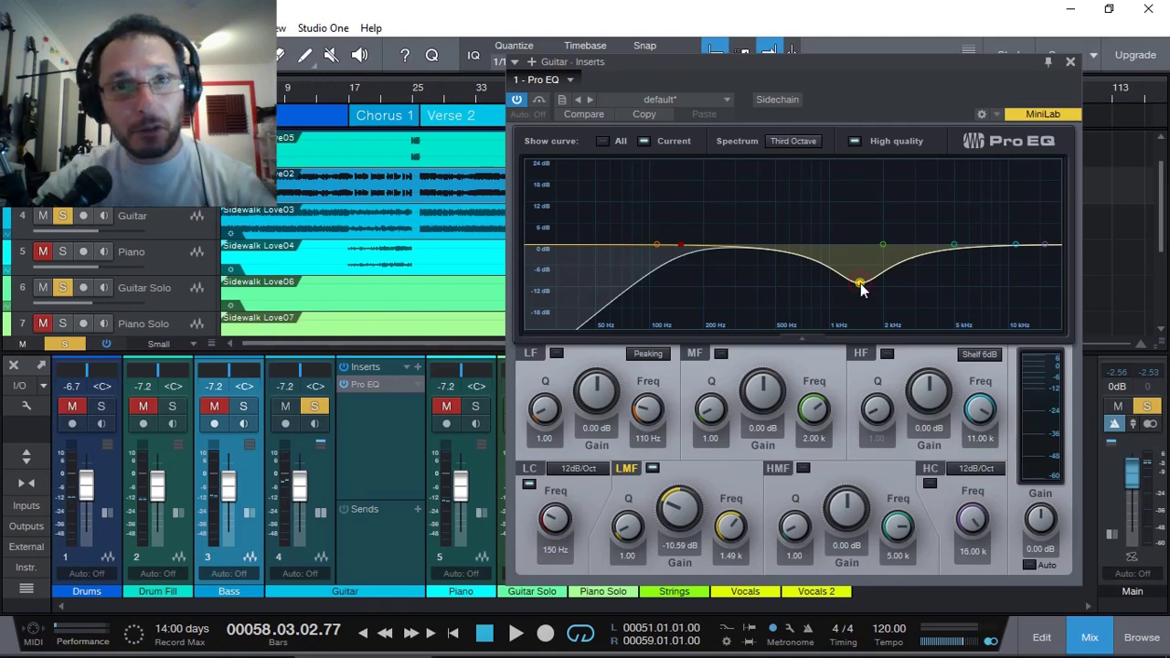
mouse_move(862, 289)
left_mouse_down()
mouse_move(844, 286)
mouse_move(882, 283)
mouse_move(873, 288)
left_mouse_up()
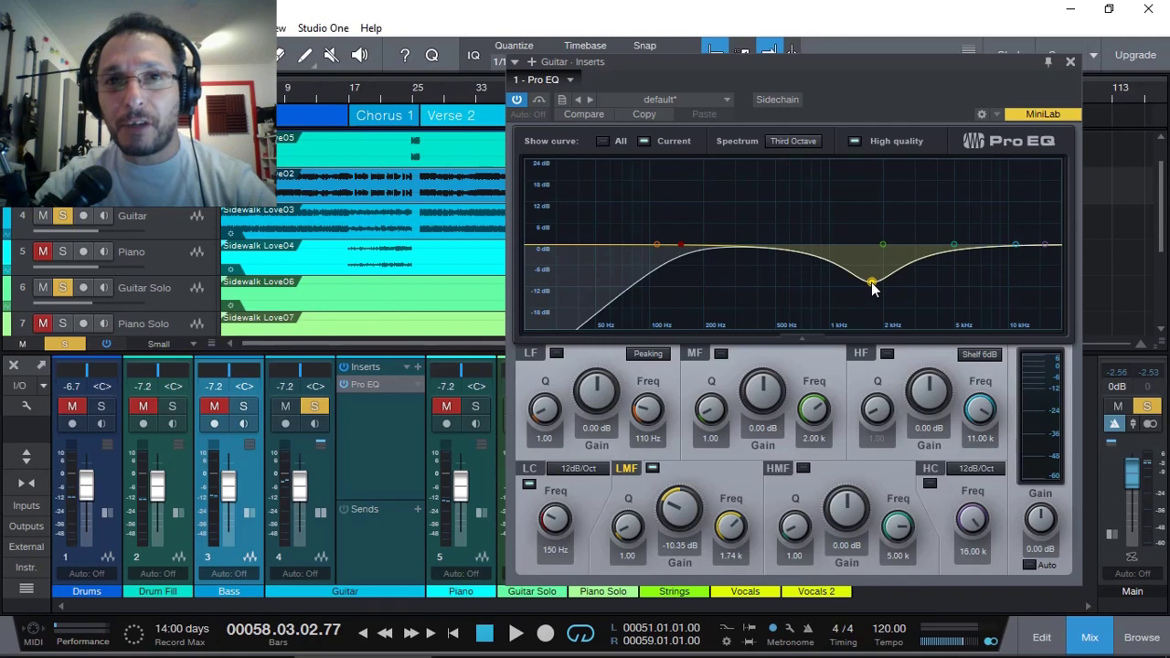
Enable the Guitar Pro EQ's sidechain input and shift the plug-in window right
left_click(777, 99)
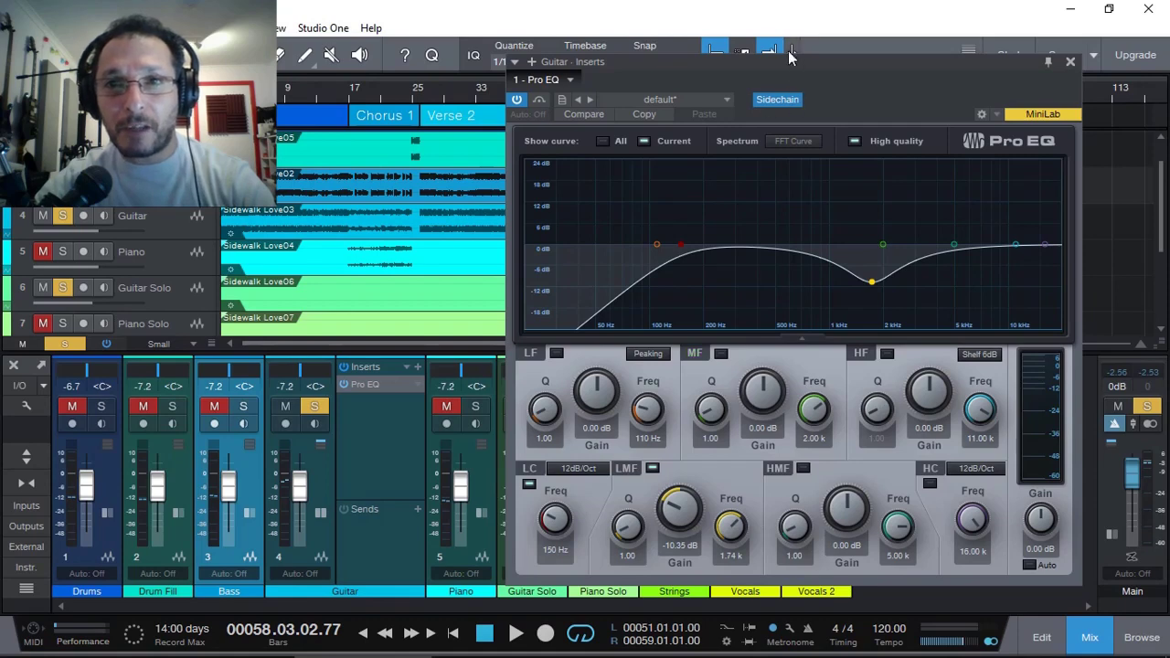
left_click_drag(788, 61, 901, 58)
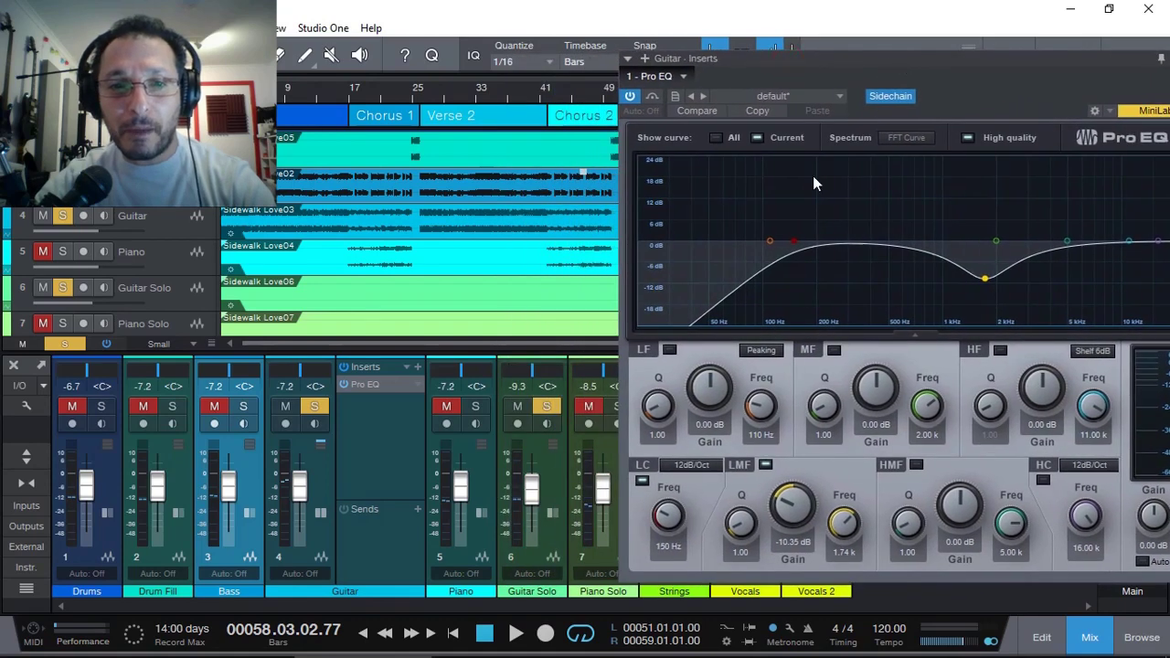
Send Guitar Solo to 'Sidechain - Guitar - Inserts - 1 - Pro EQ' and play to overlay both spectra
left_click(556, 514)
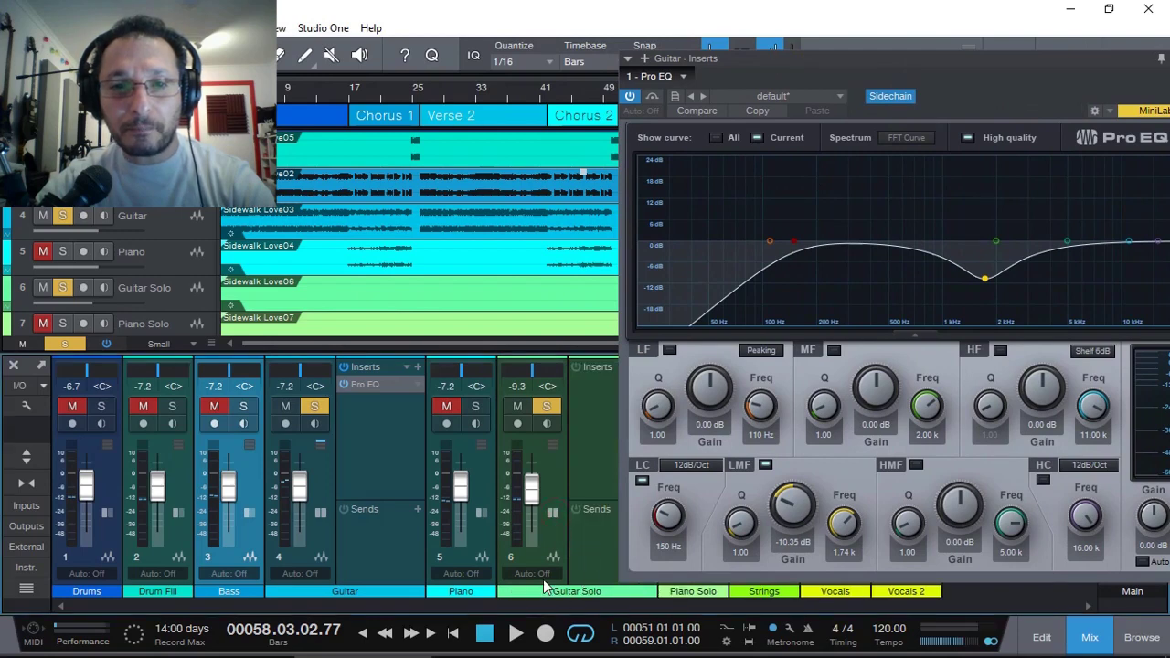
left_click_drag(856, 58, 922, 59)
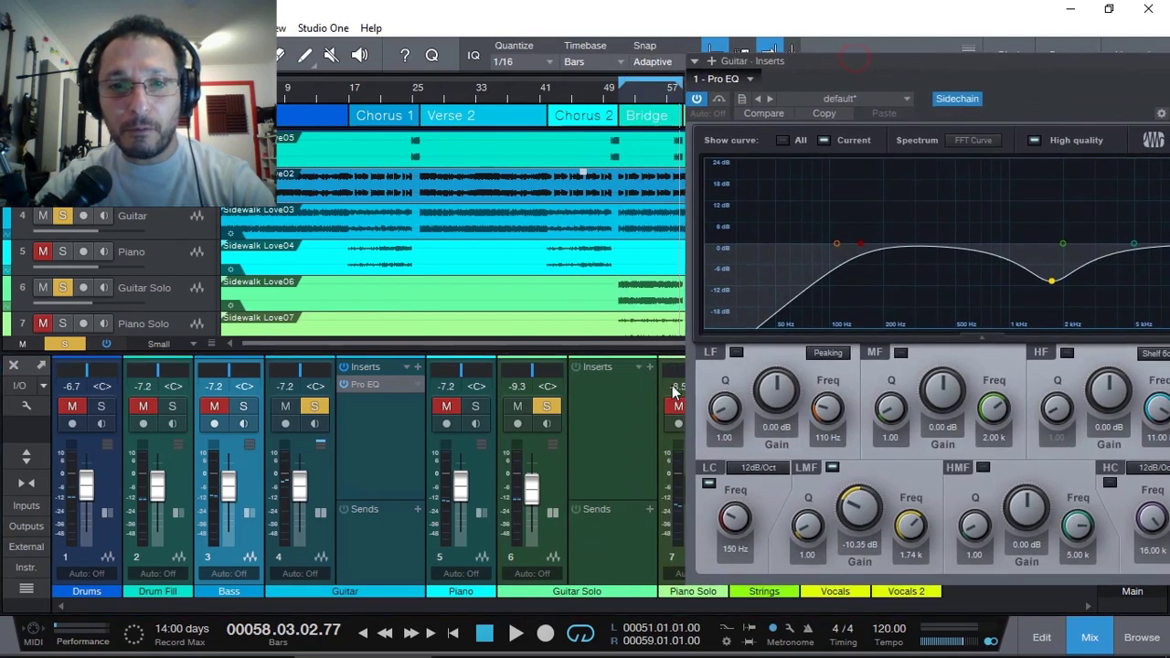
left_click(650, 508)
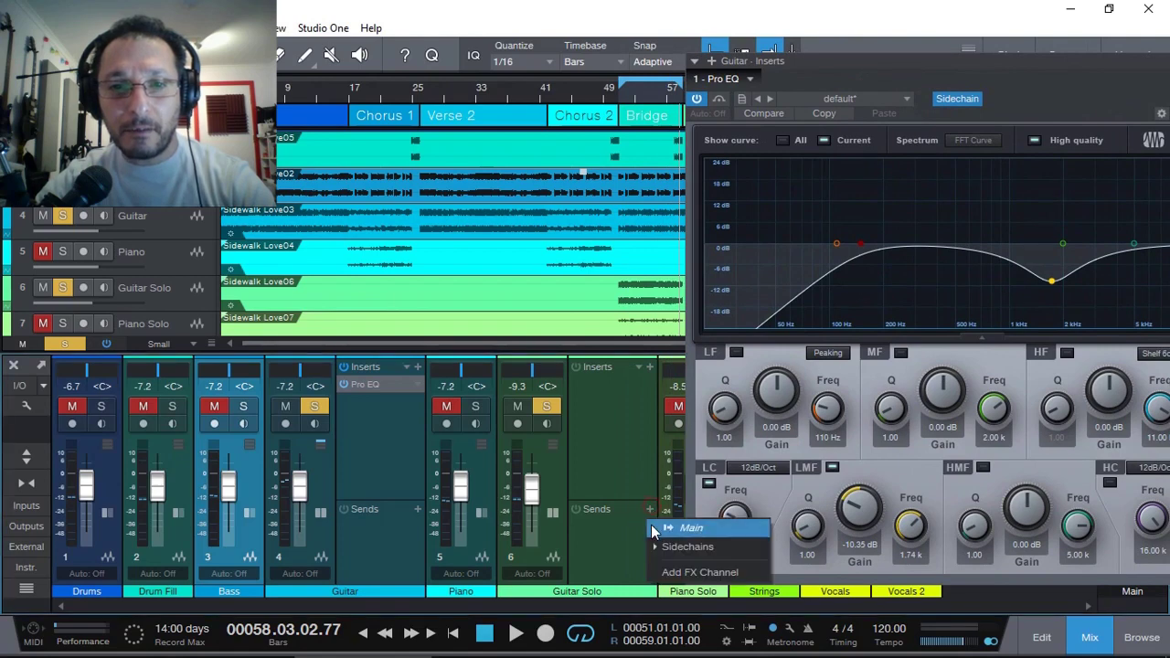
left_click(658, 546)
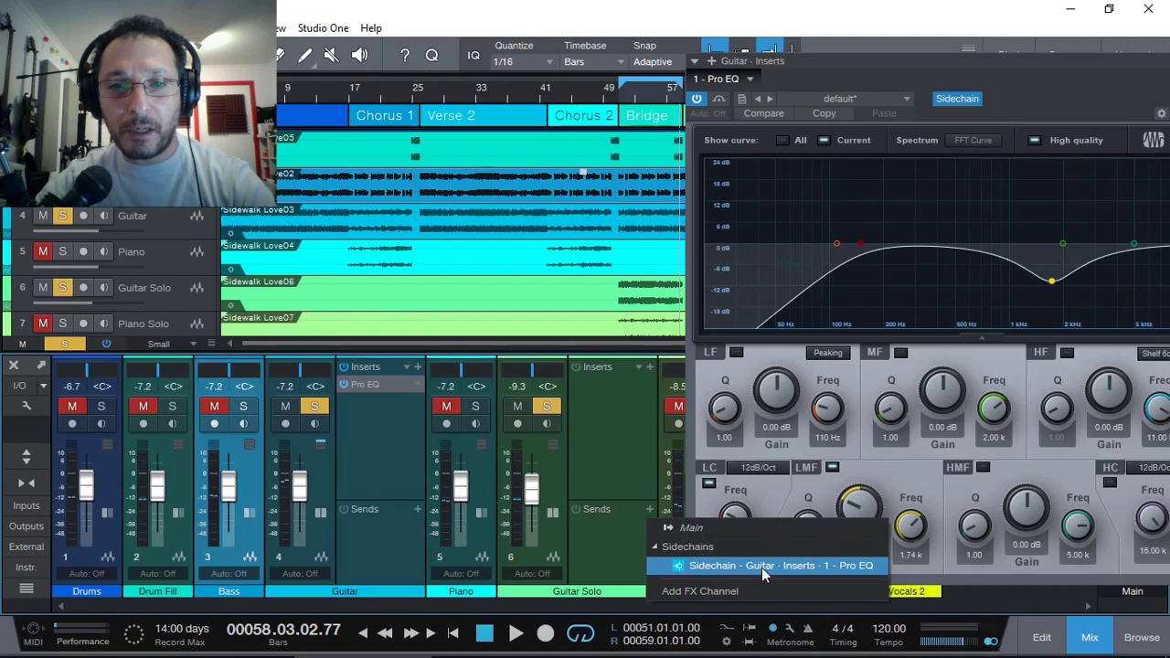
left_click(860, 566)
left_click_drag(1001, 62, 746, 55)
key("space")
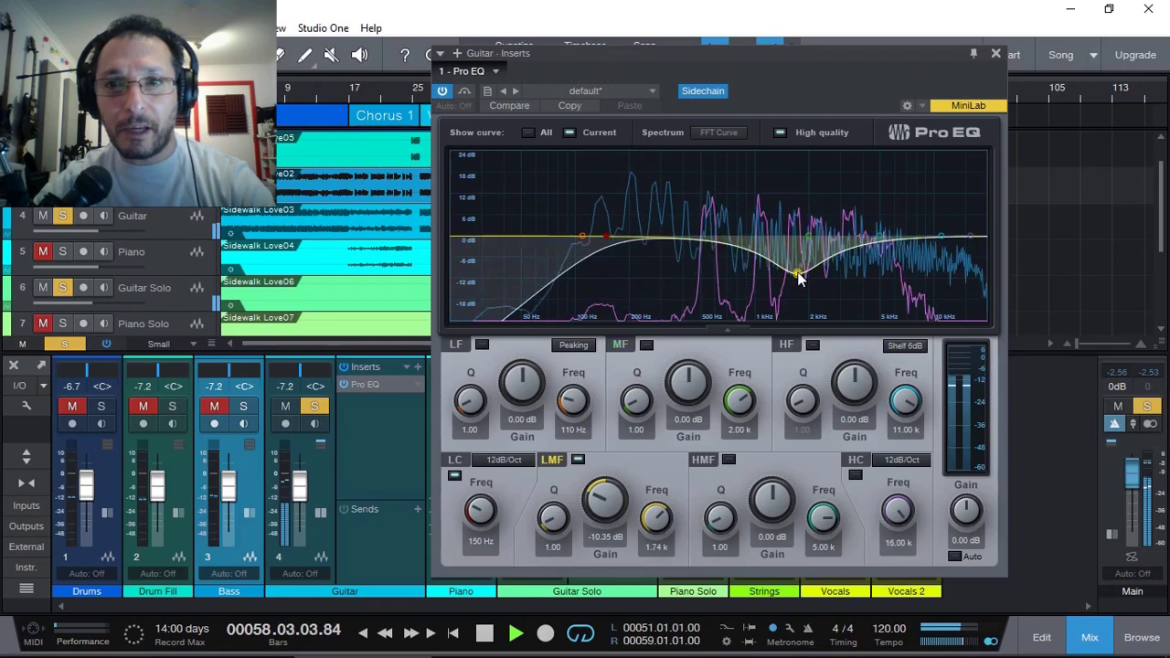
Retune the mid notch against the overlaid spectra to 1.84 kHz, −15.06 dB, Q 1.13
left_click_drag(798, 271, 812, 318)
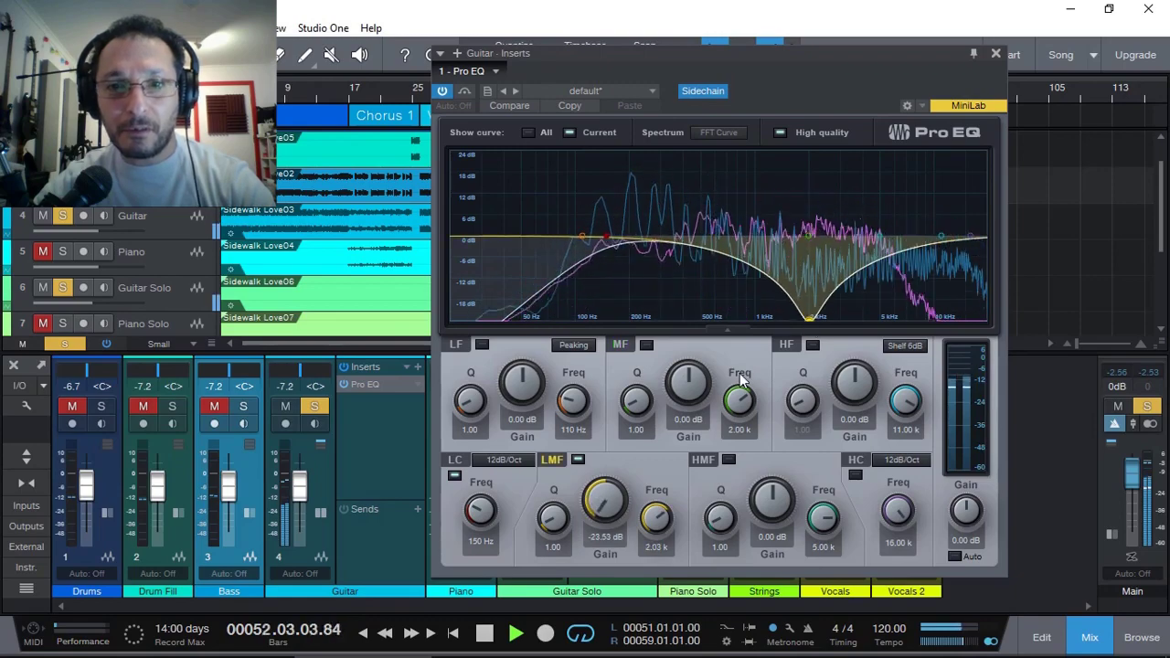
mouse_move(551, 528)
left_mouse_down()
mouse_move(544, 489)
mouse_move(549, 535)
mouse_move(550, 525)
left_mouse_up()
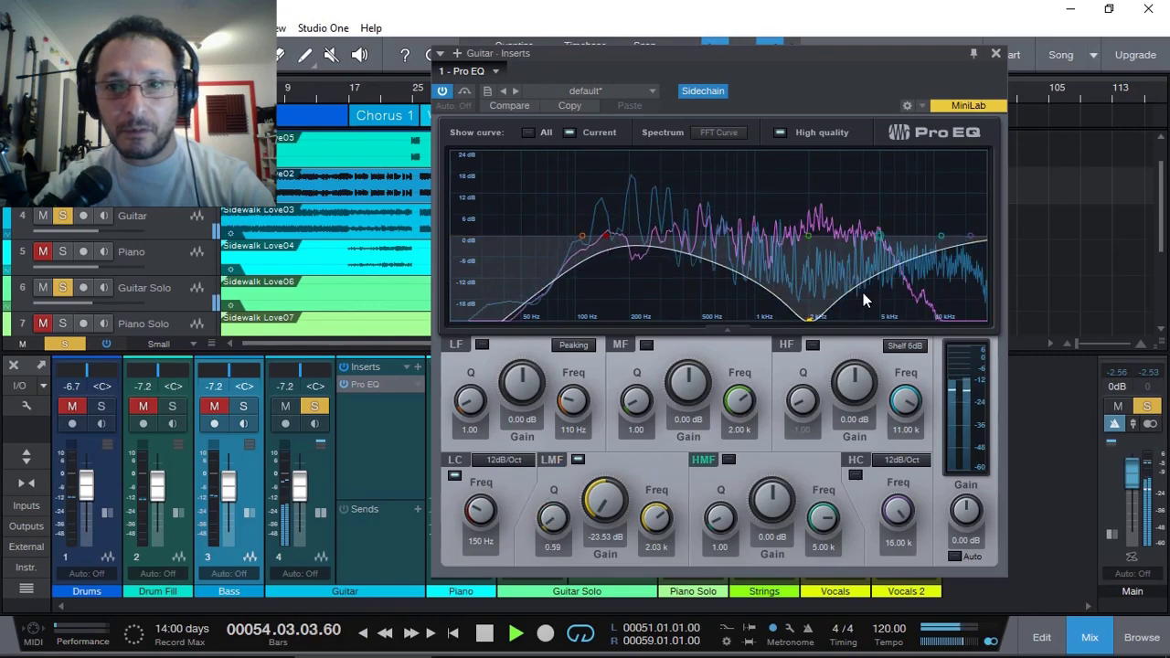
left_click_drag(813, 315, 790, 320)
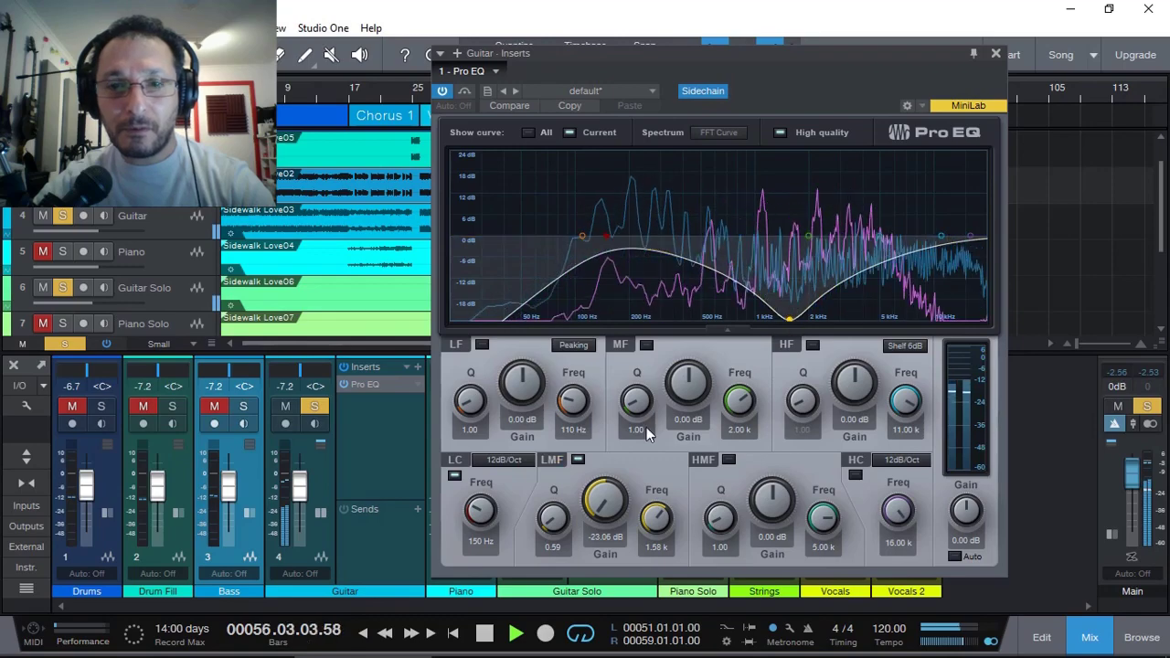
left_click_drag(549, 532, 548, 523)
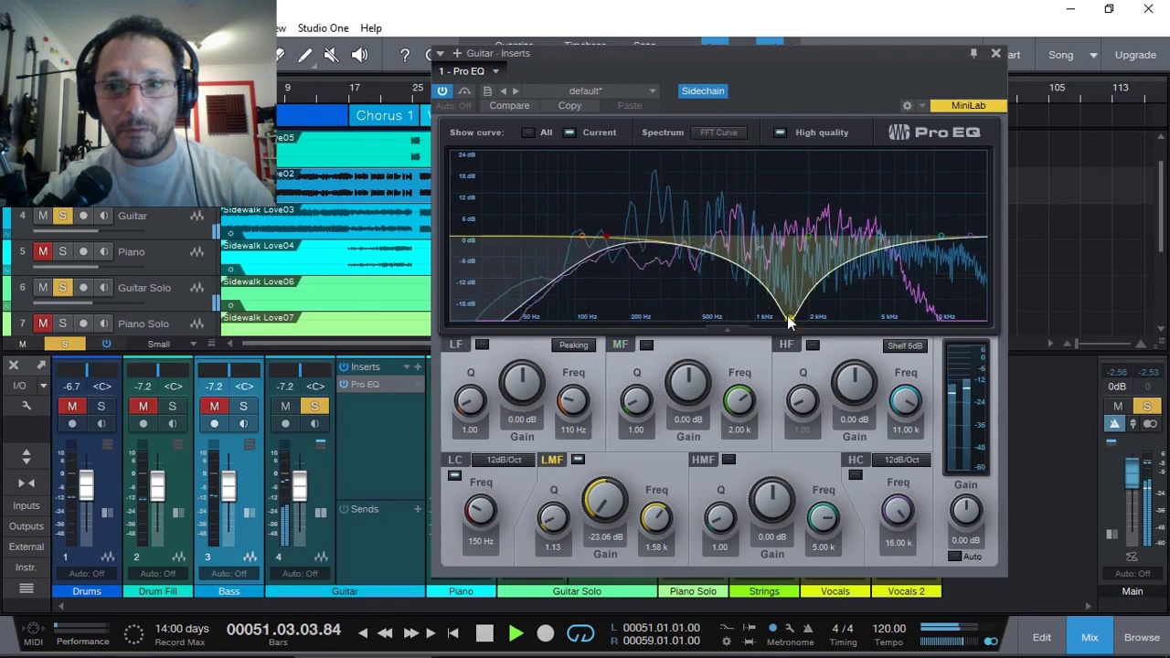
left_click_drag(787, 316, 802, 295)
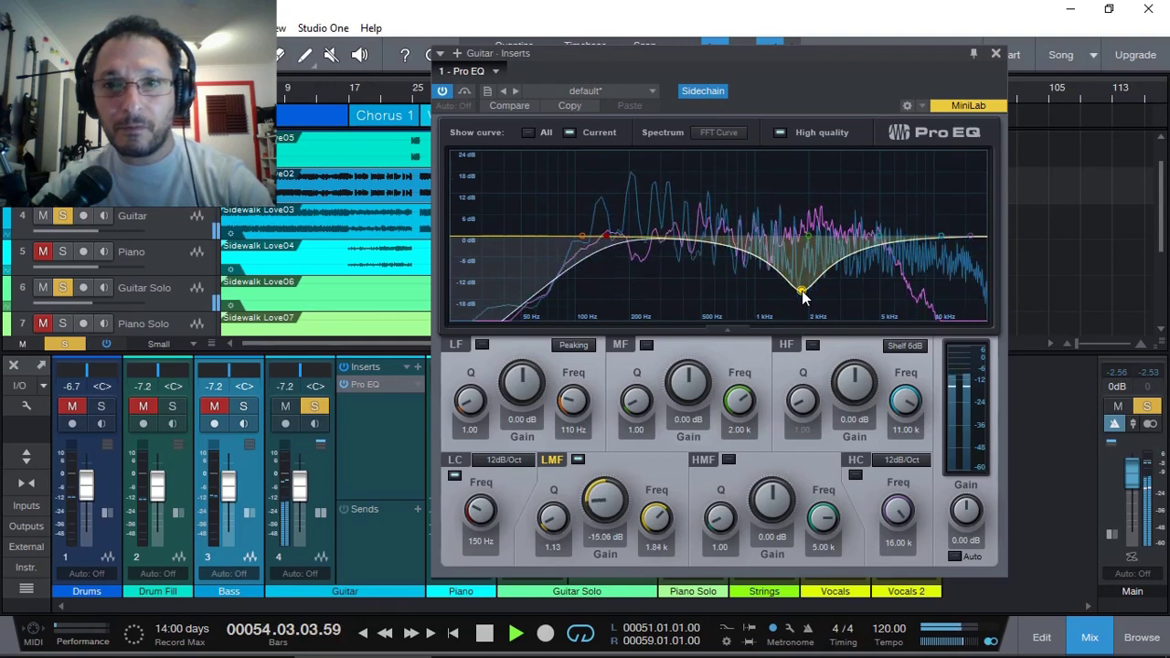
key("space")
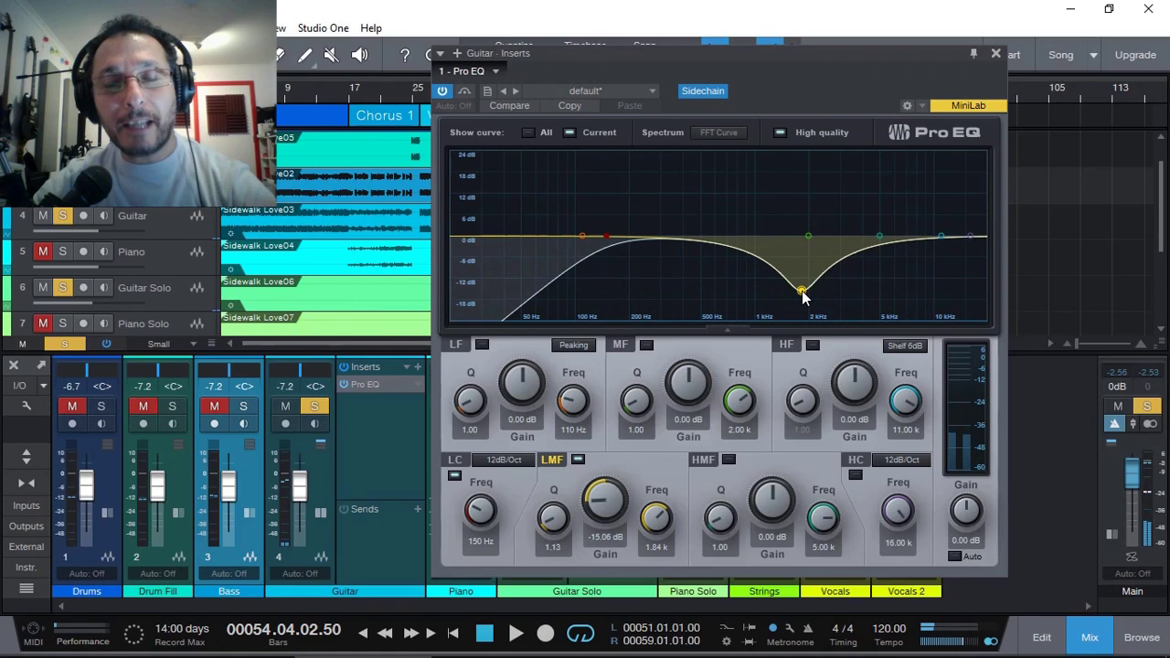